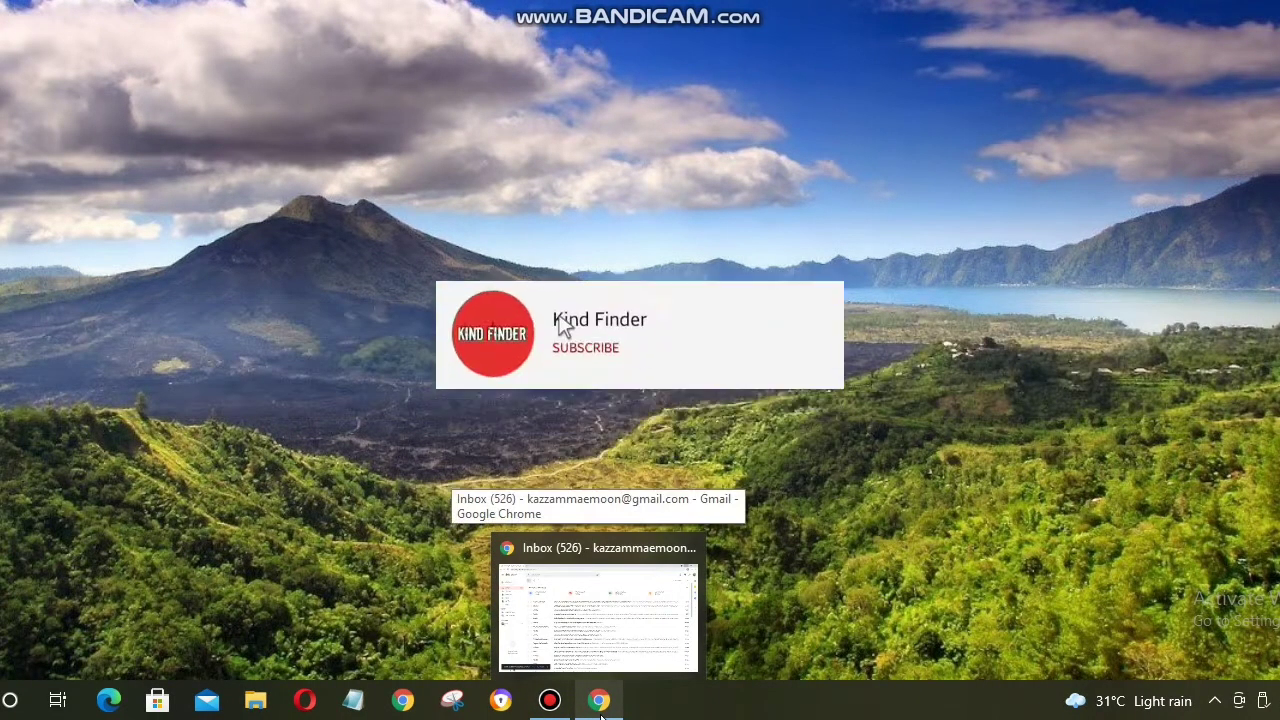
Step: Bring the Chrome window showing the Gmail inbox to the front from the taskbar
left_click(598, 698)
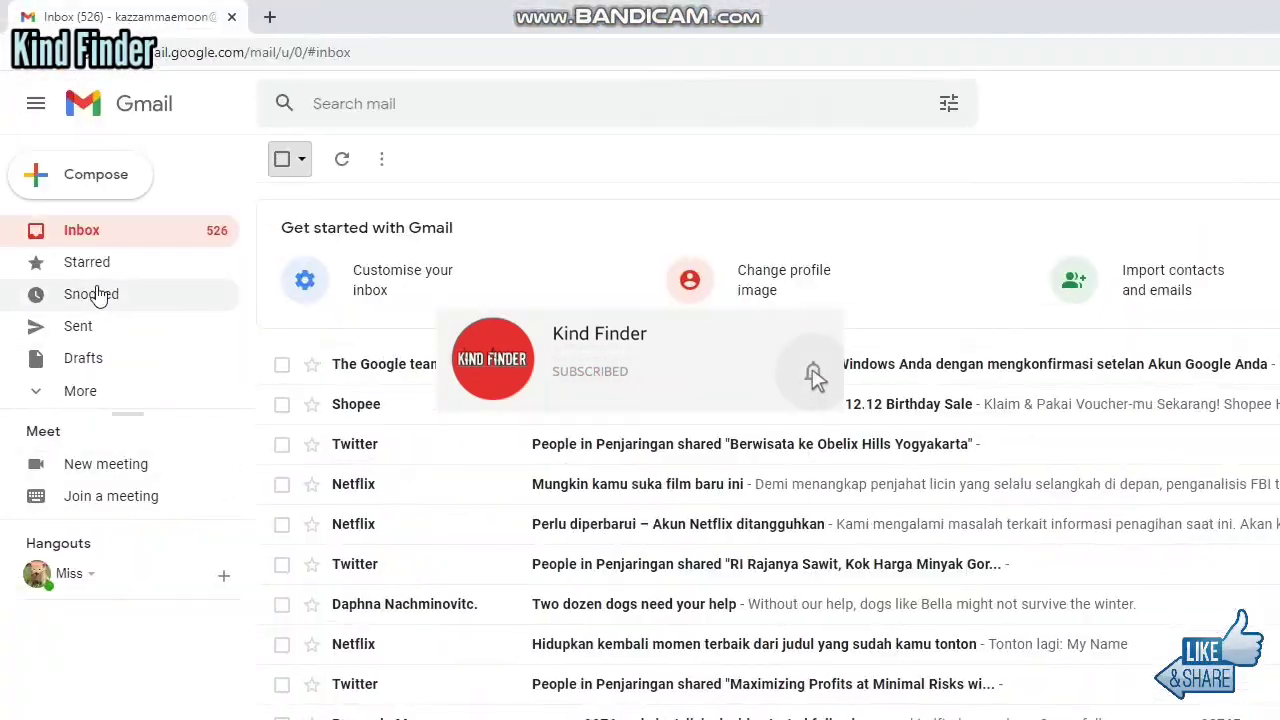
scroll(415, 370, "down", 10)
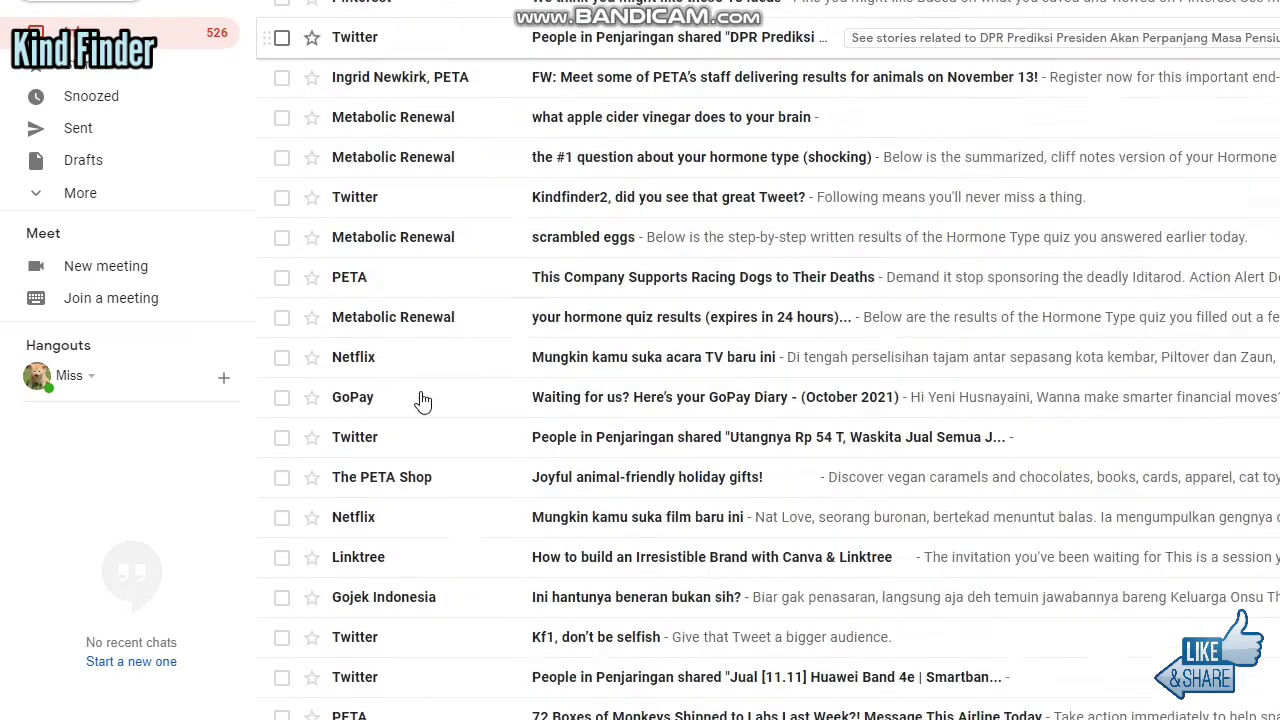
scroll(425, 440, "down", 3)
scroll(415, 485, "up", 3)
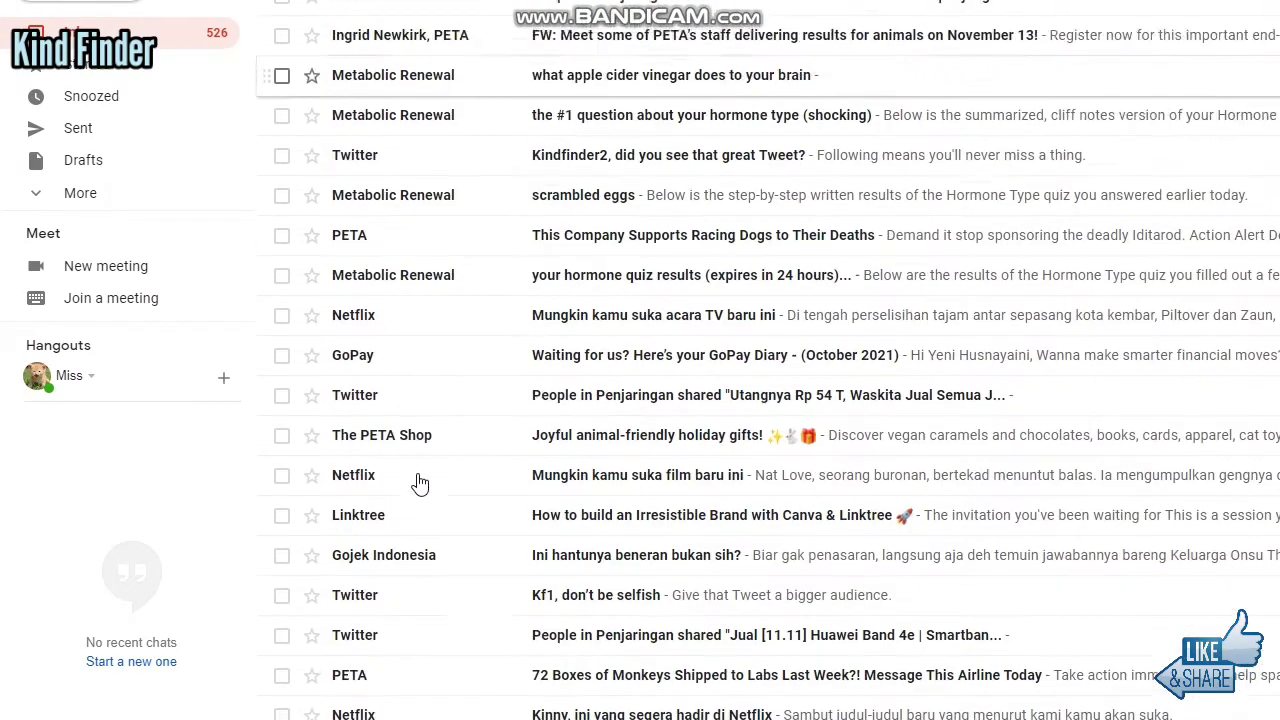
scroll(420, 480, "down", 3)
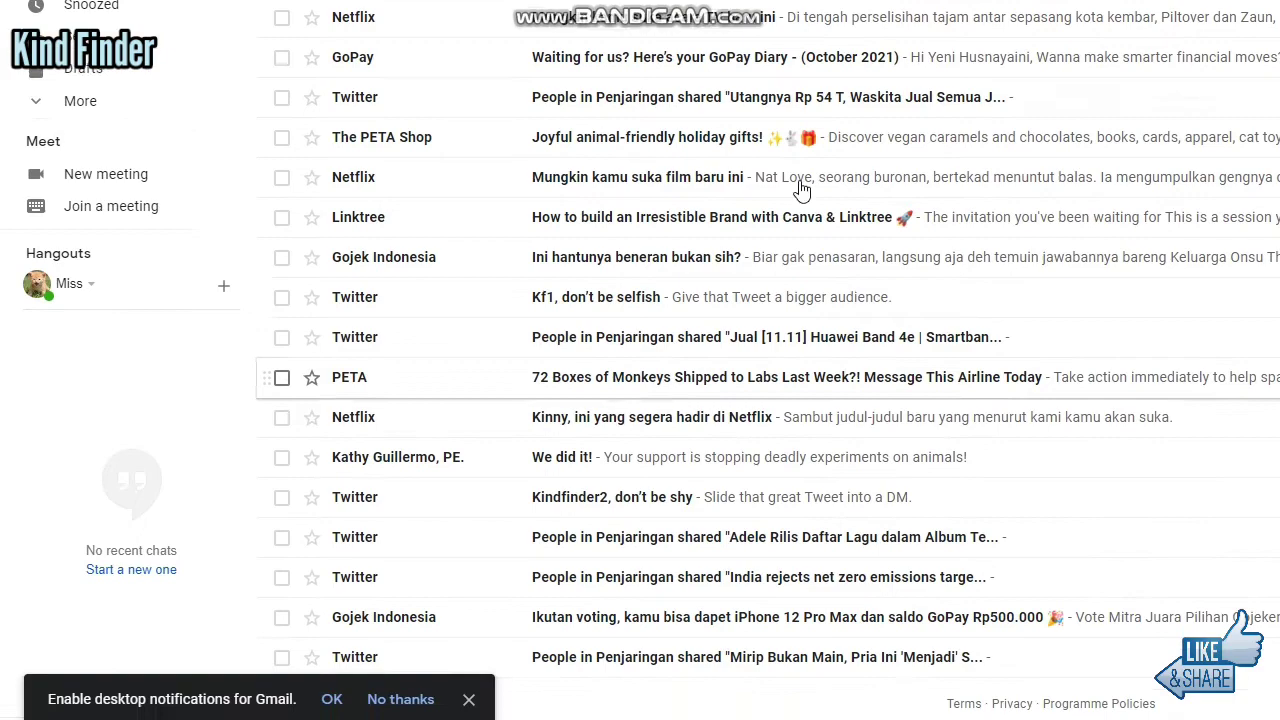
scroll(640, 550, "up", 5)
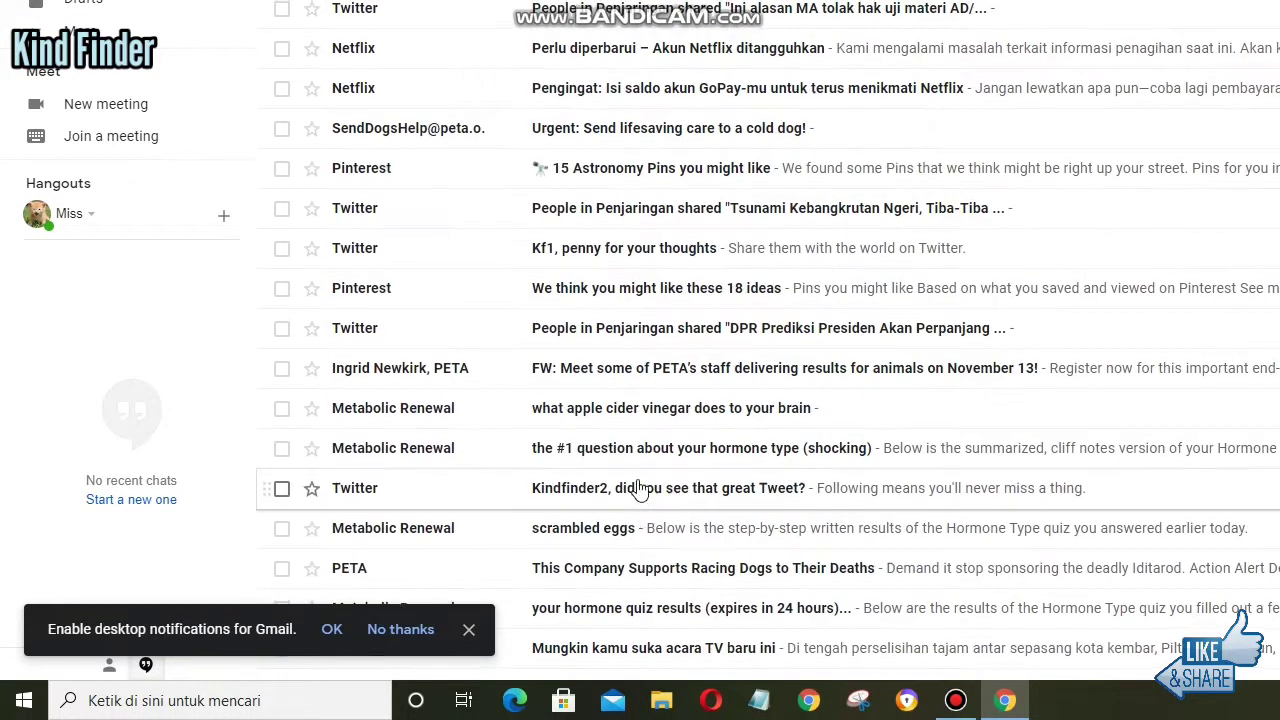
scroll(643, 480, "up", 2)
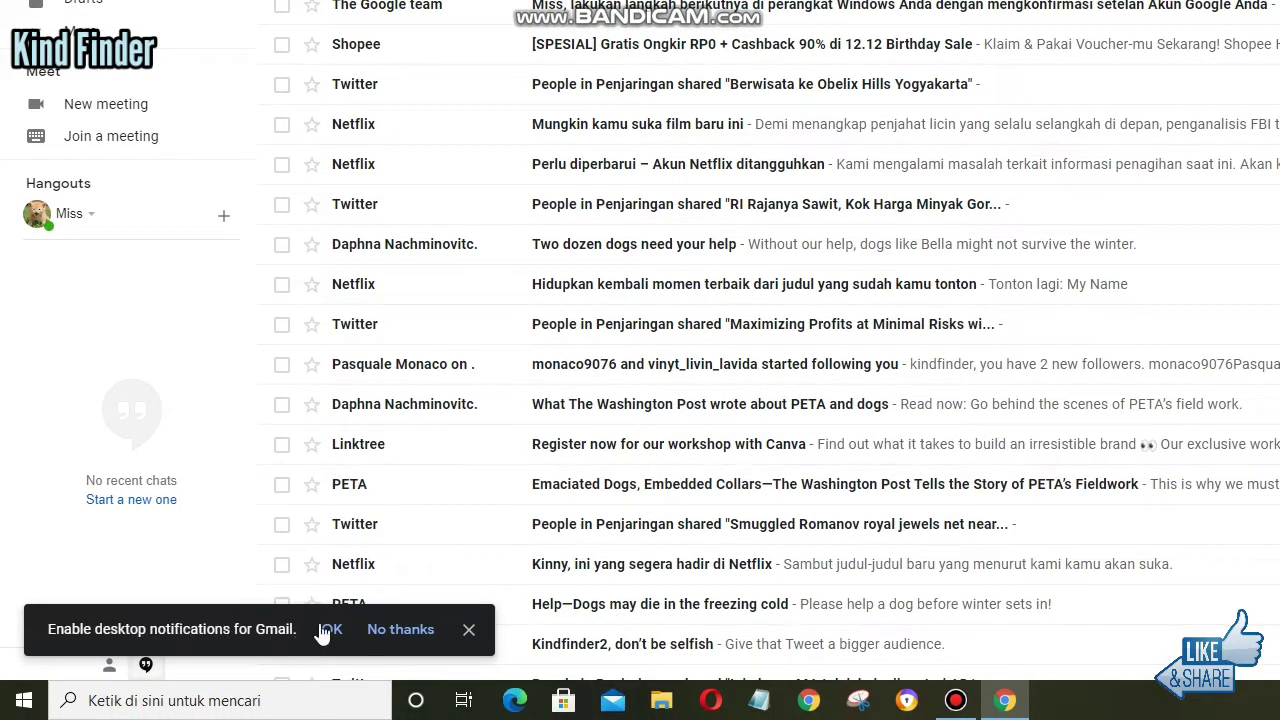
left_click(393, 629)
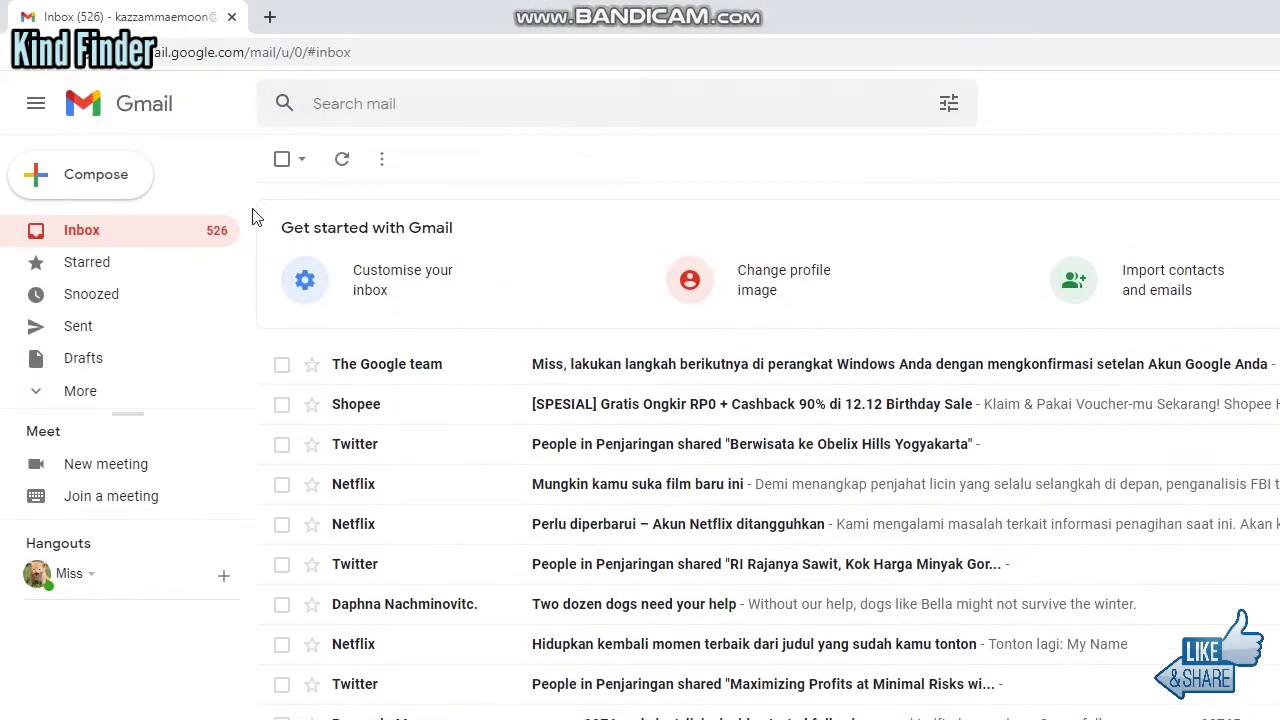
Step: Select all 562 inbox conversations across every page and delete them
left_click(282, 160)
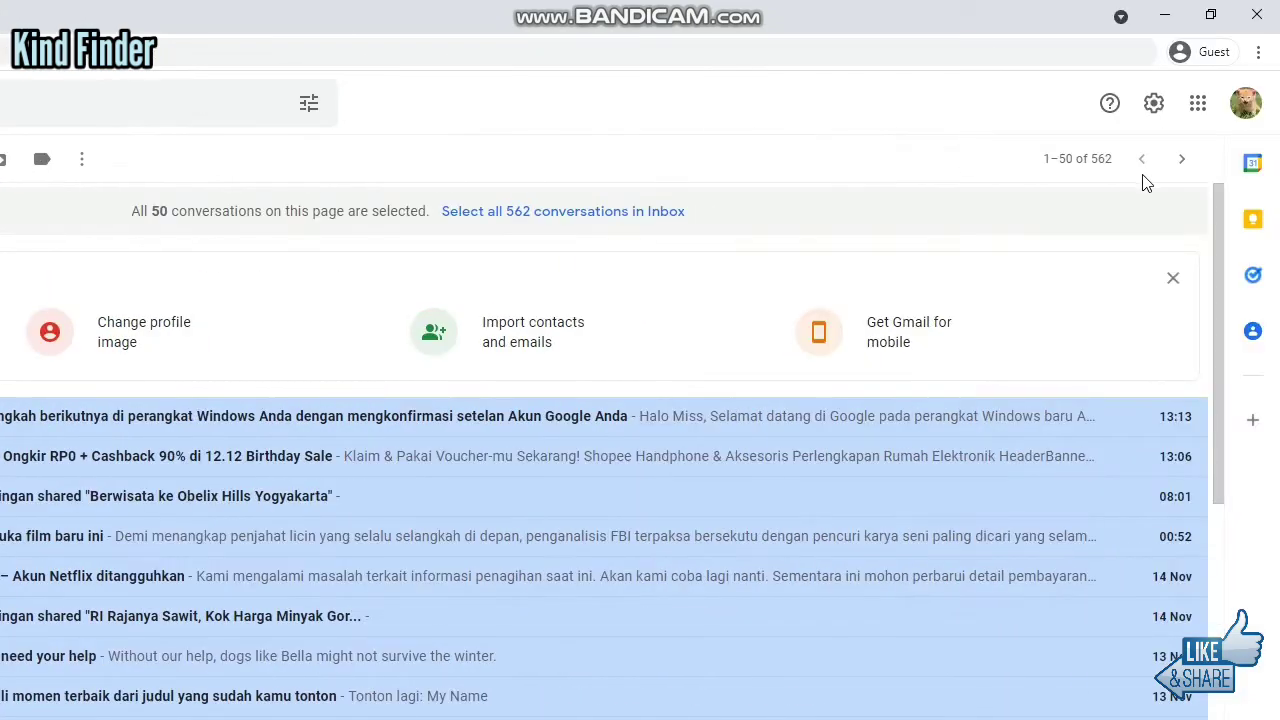
left_click(1077, 160)
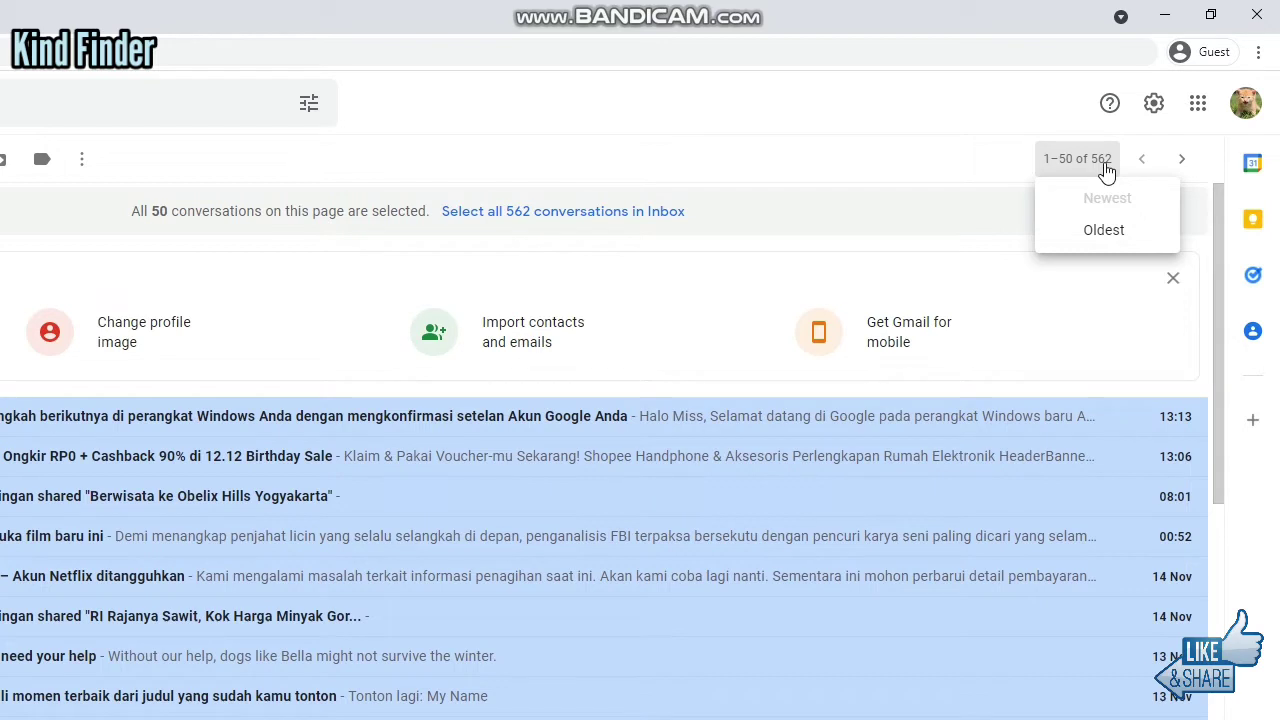
left_click(876, 214)
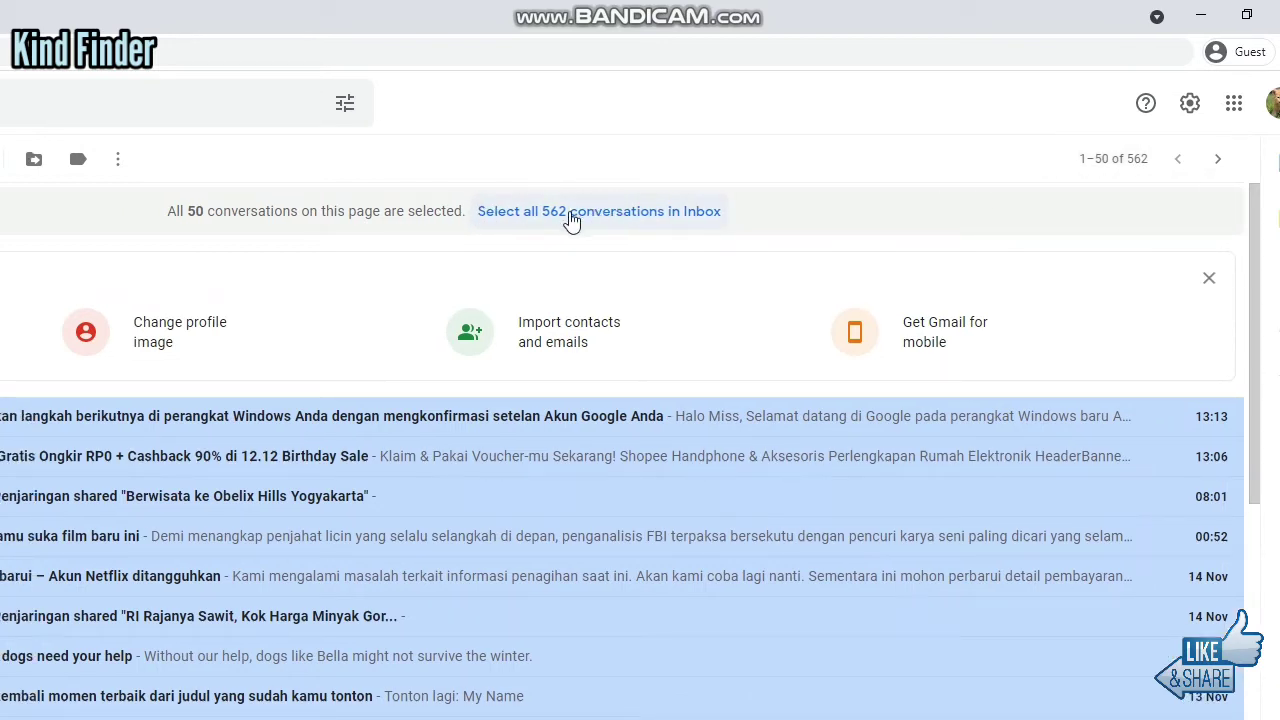
left_click(566, 219)
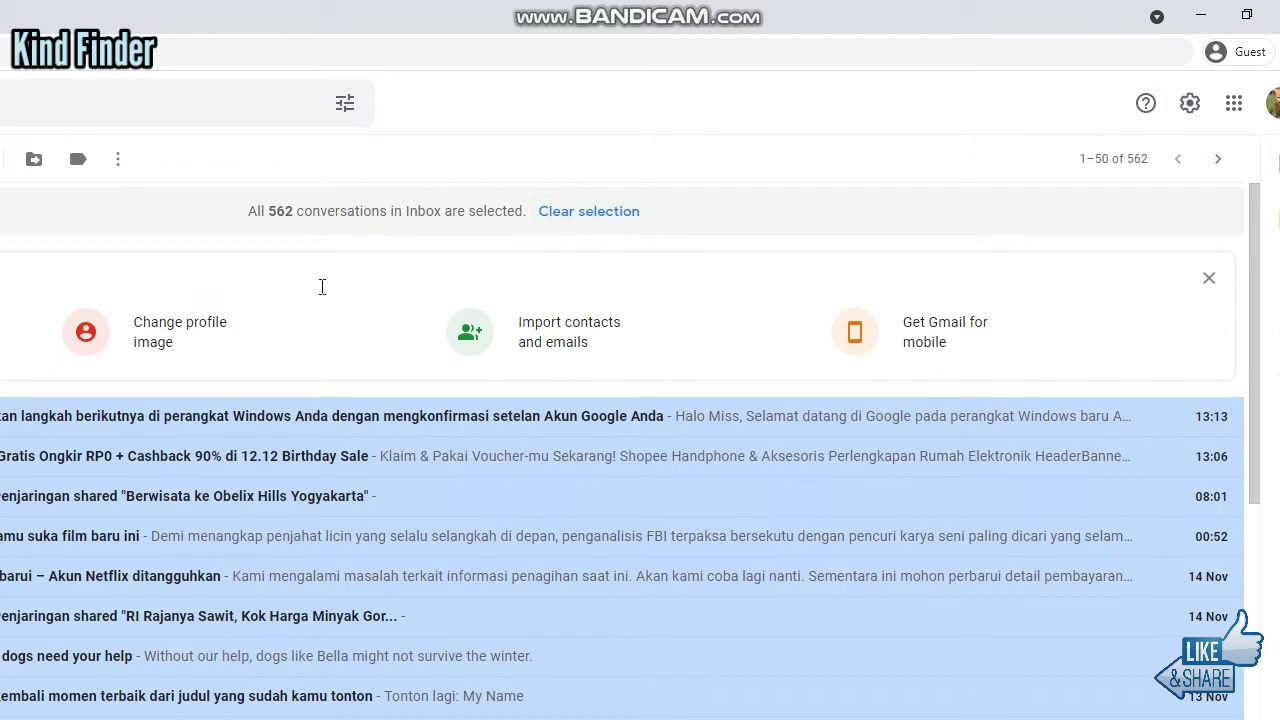
left_click(282, 158)
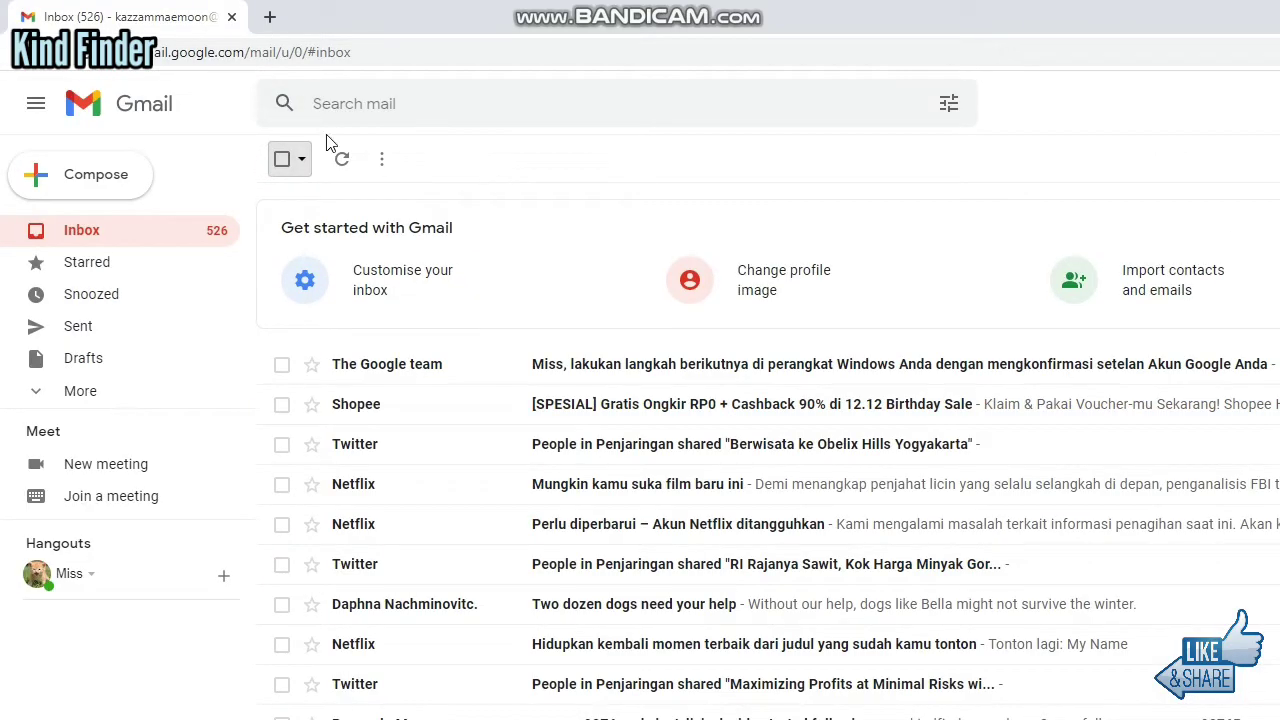
left_click(282, 159)
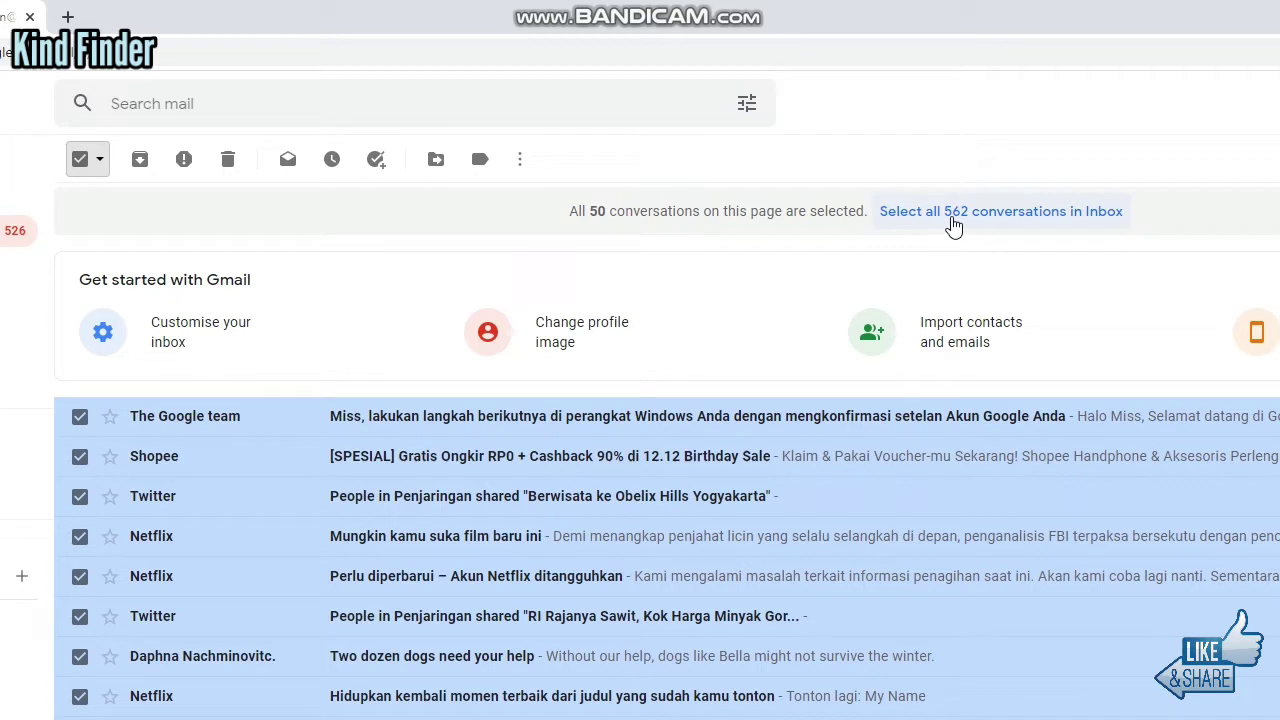
left_click(962, 222)
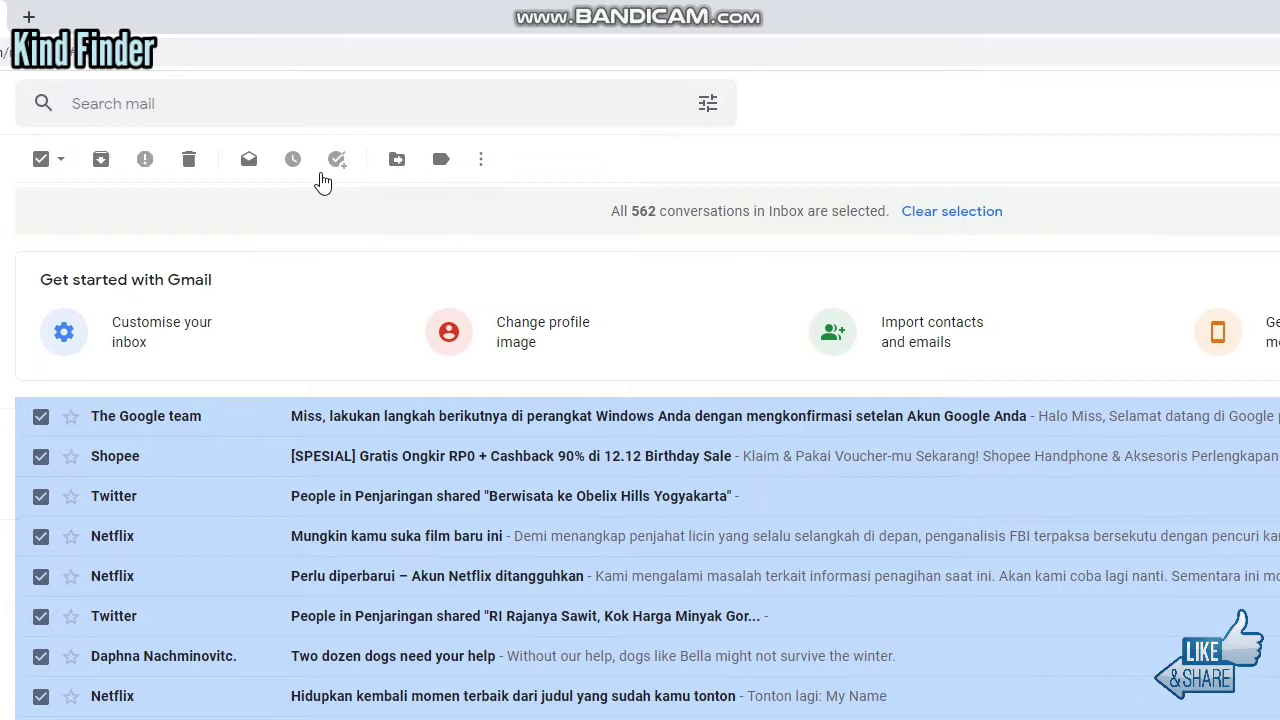
left_click(324, 160)
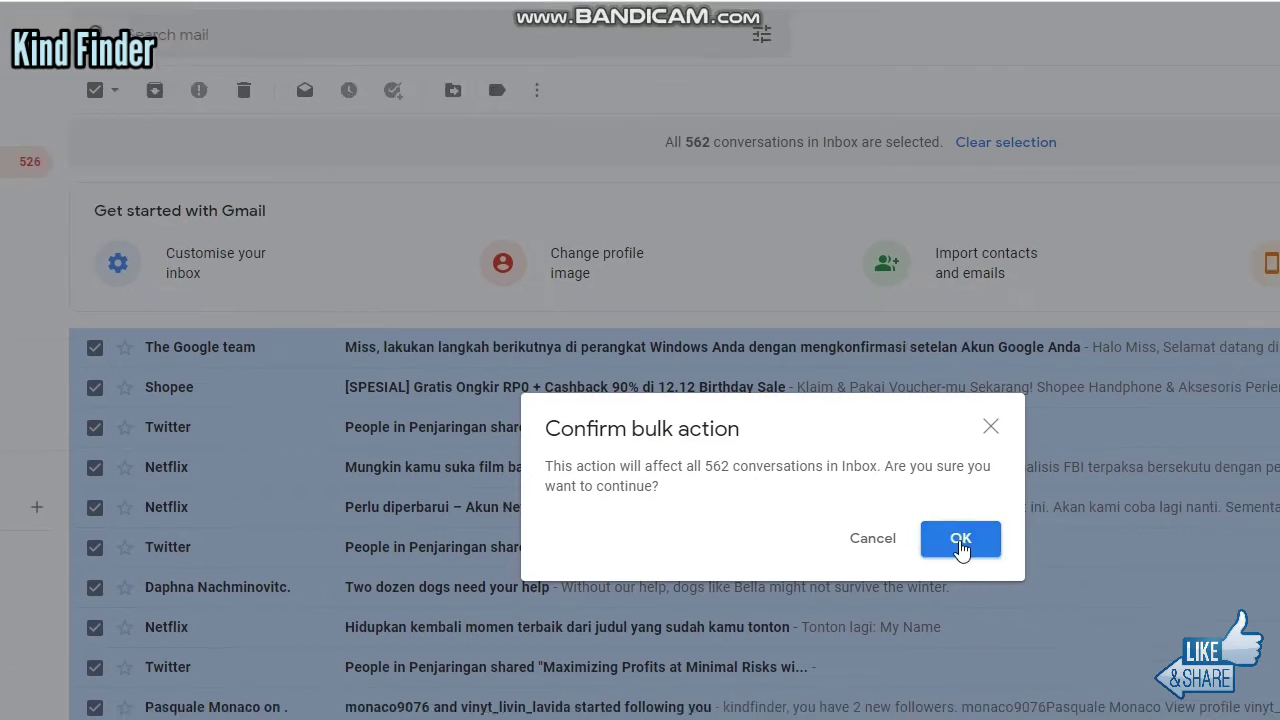
Step: Confirm the bulk deletion of all 562 inbox conversations
left_click(958, 540)
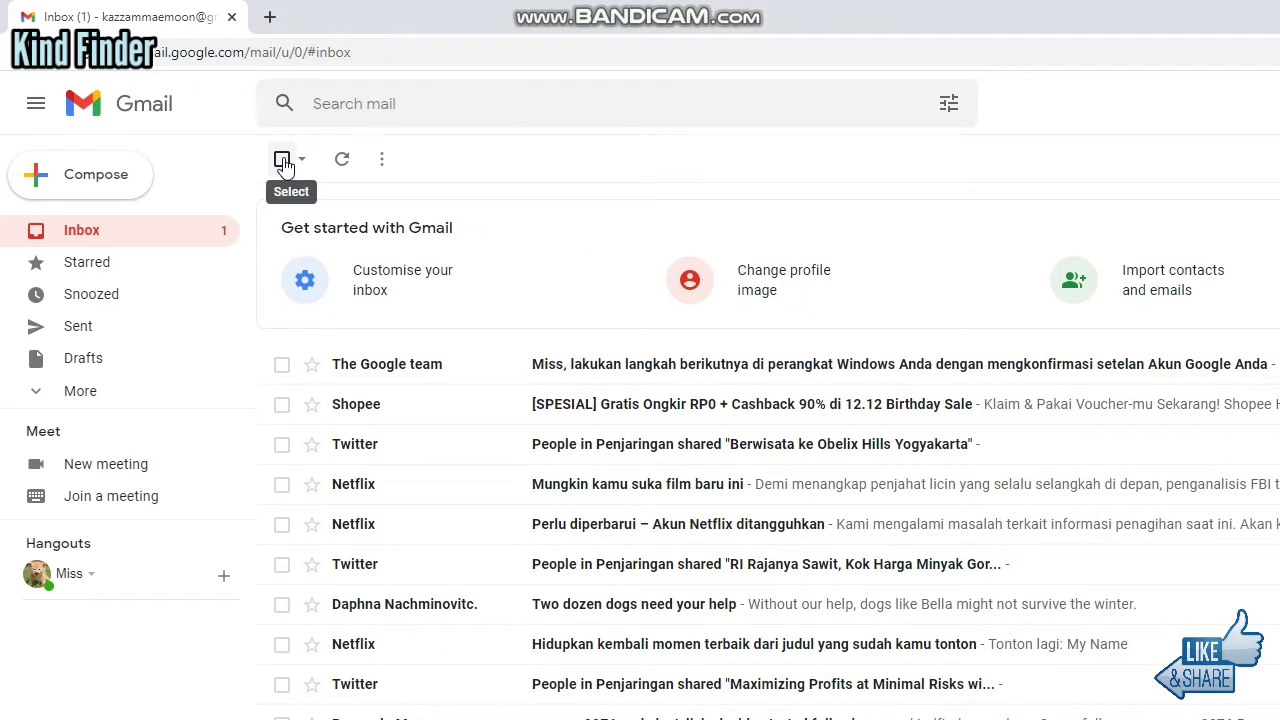
Step: Reload the inbox, move The Google team conversation to the Bin, and expand the folder list
left_click(282, 161)
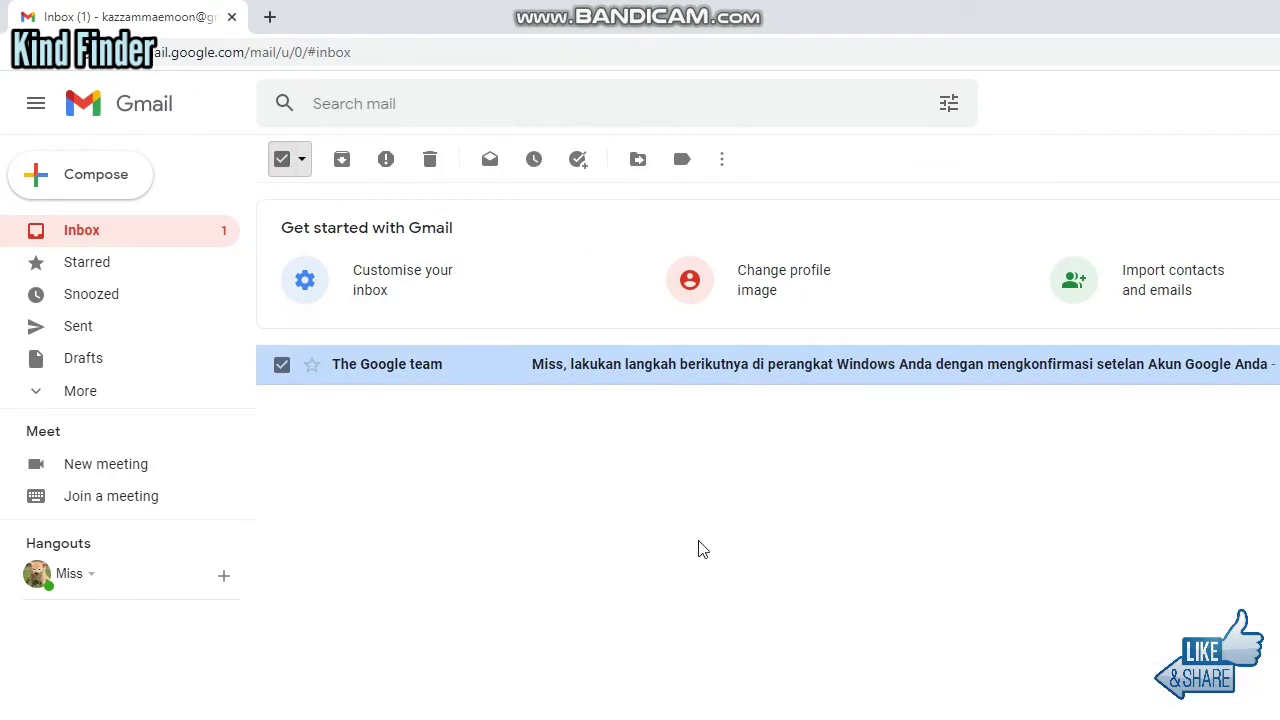
scroll(879, 318, "down", 3)
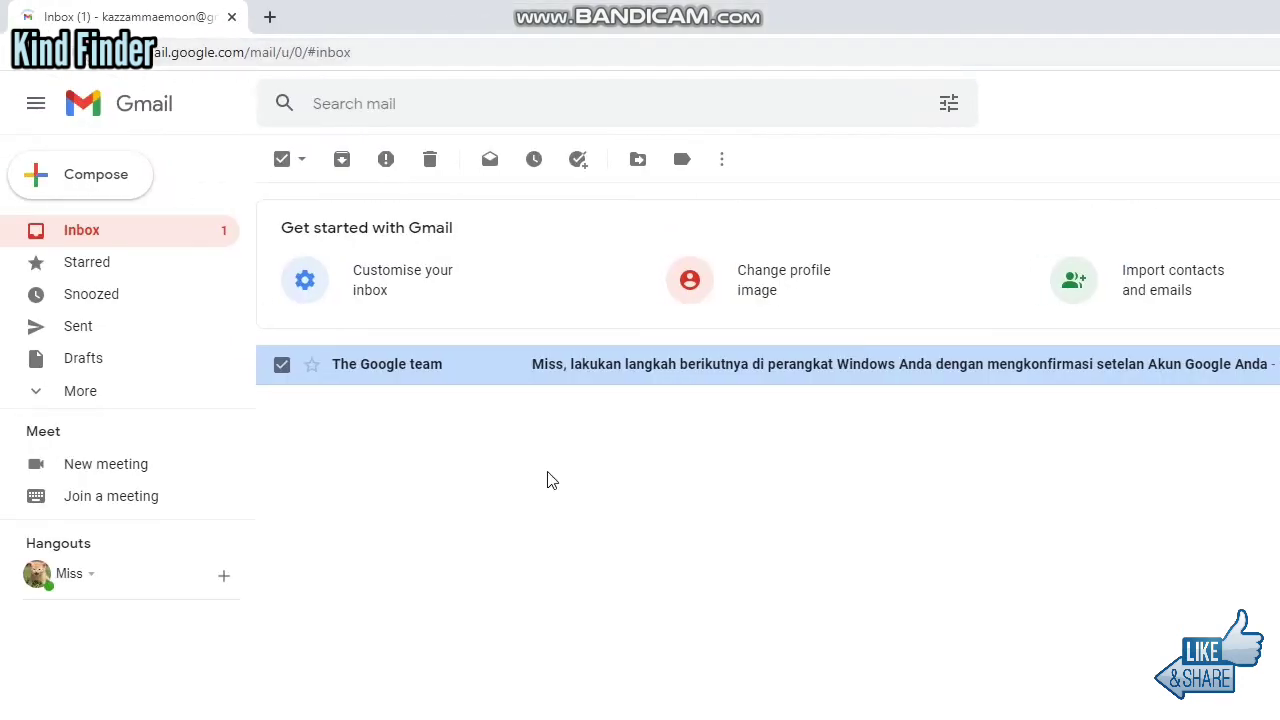
key("F5")
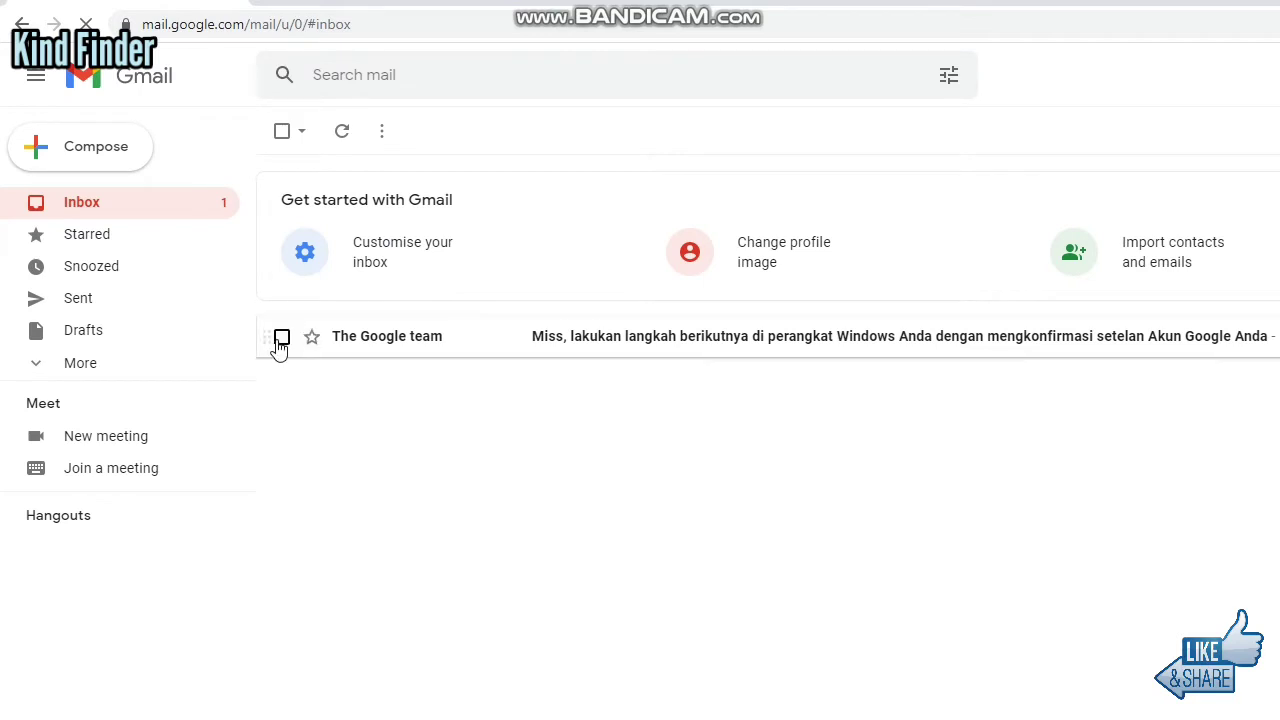
left_click(280, 338)
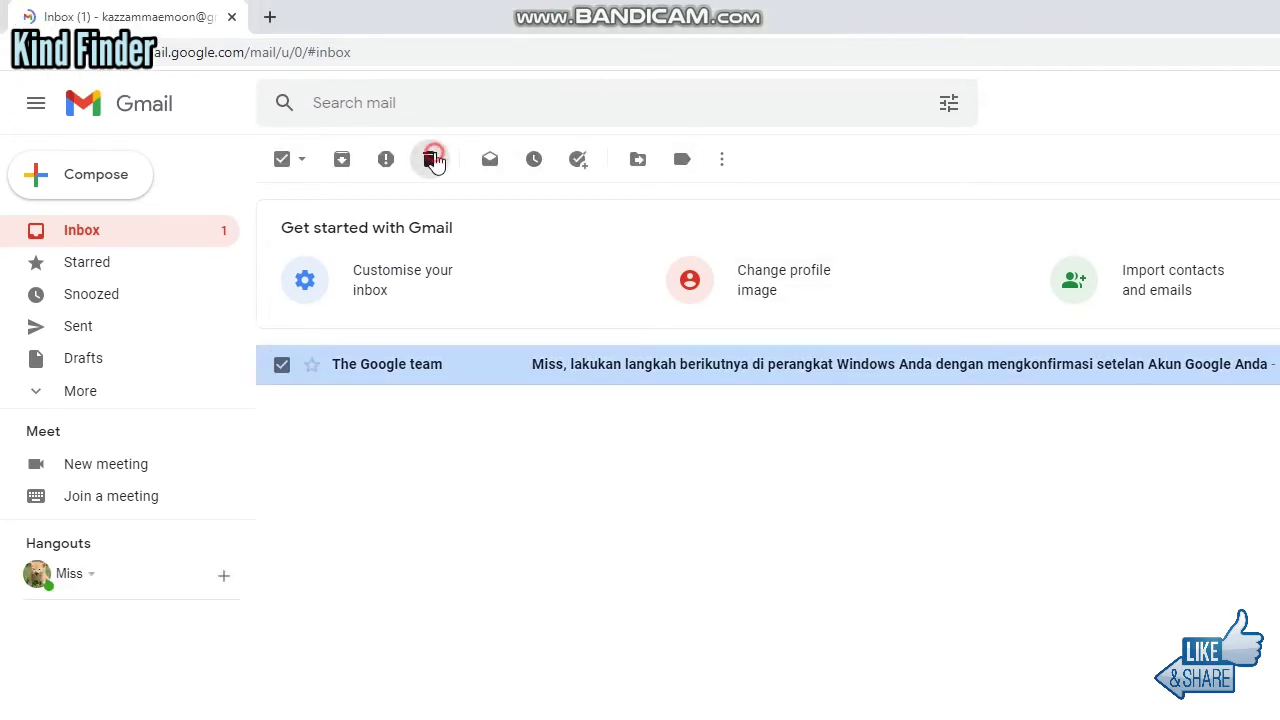
left_click(433, 161)
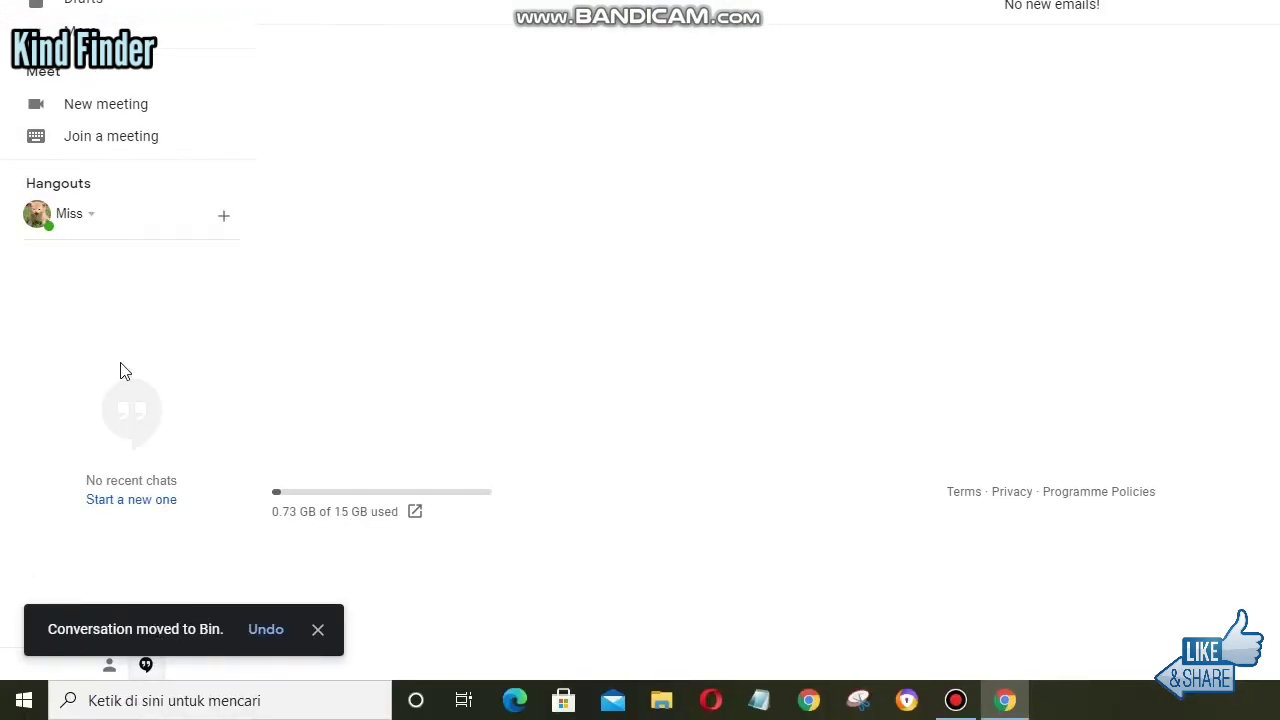
left_click(90, 190)
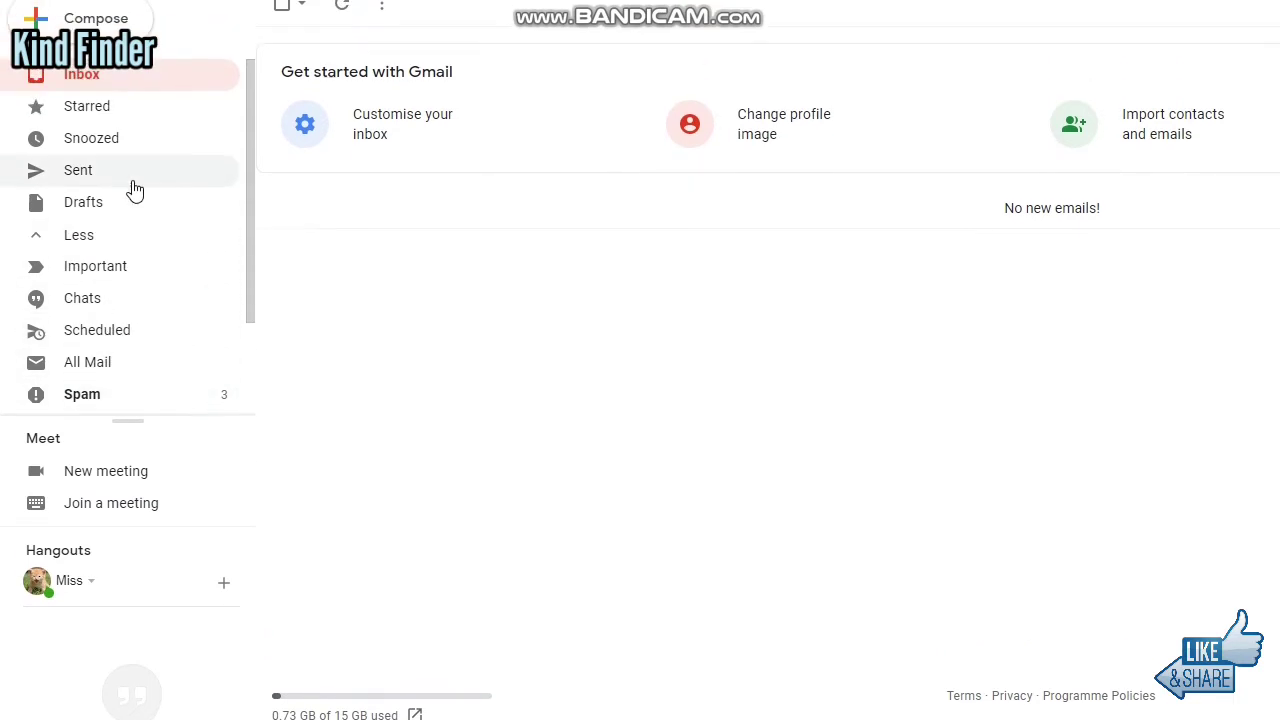
Step: Permanently delete all three conversations in the Spam folder
left_click(125, 404)
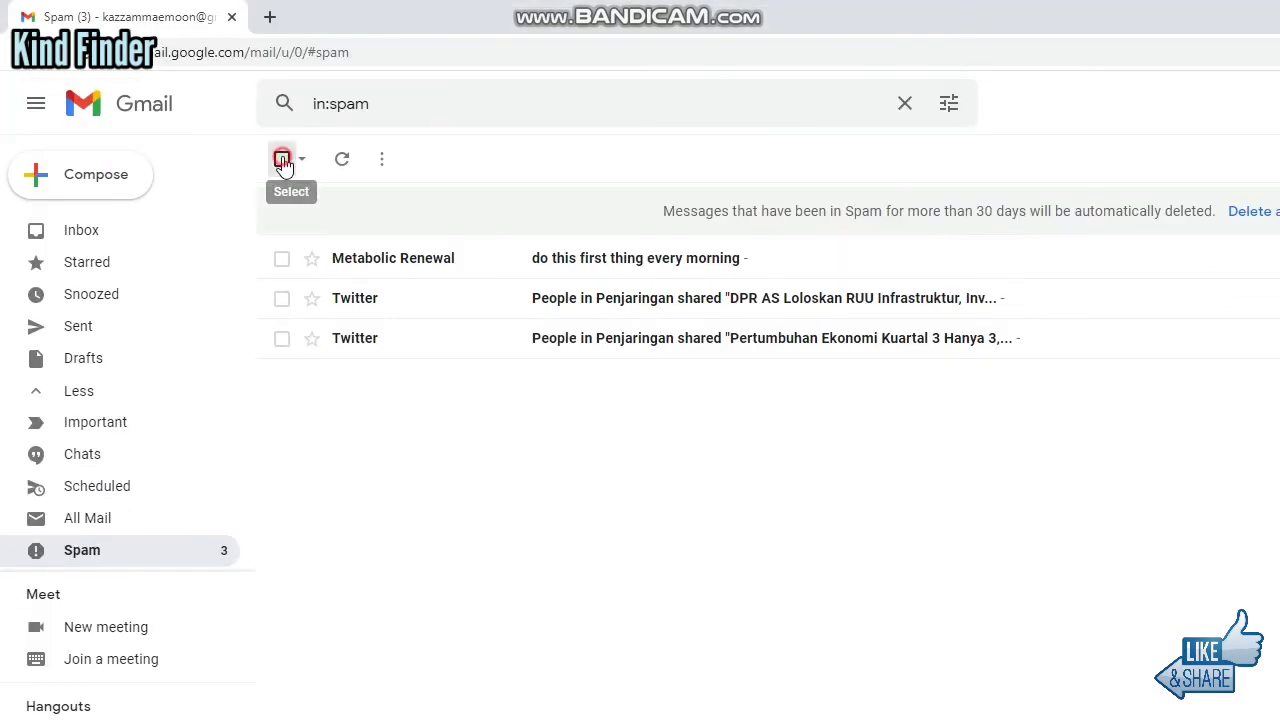
left_click(281, 158)
left_click(960, 212)
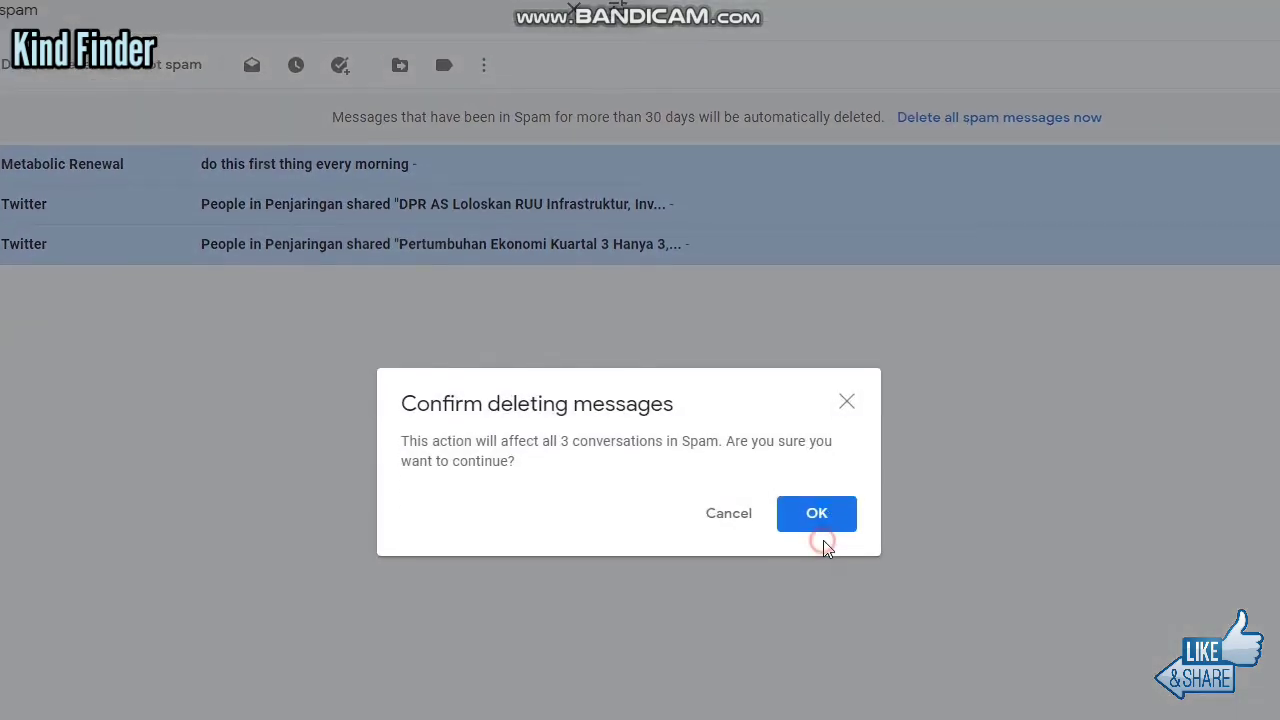
left_click(820, 517)
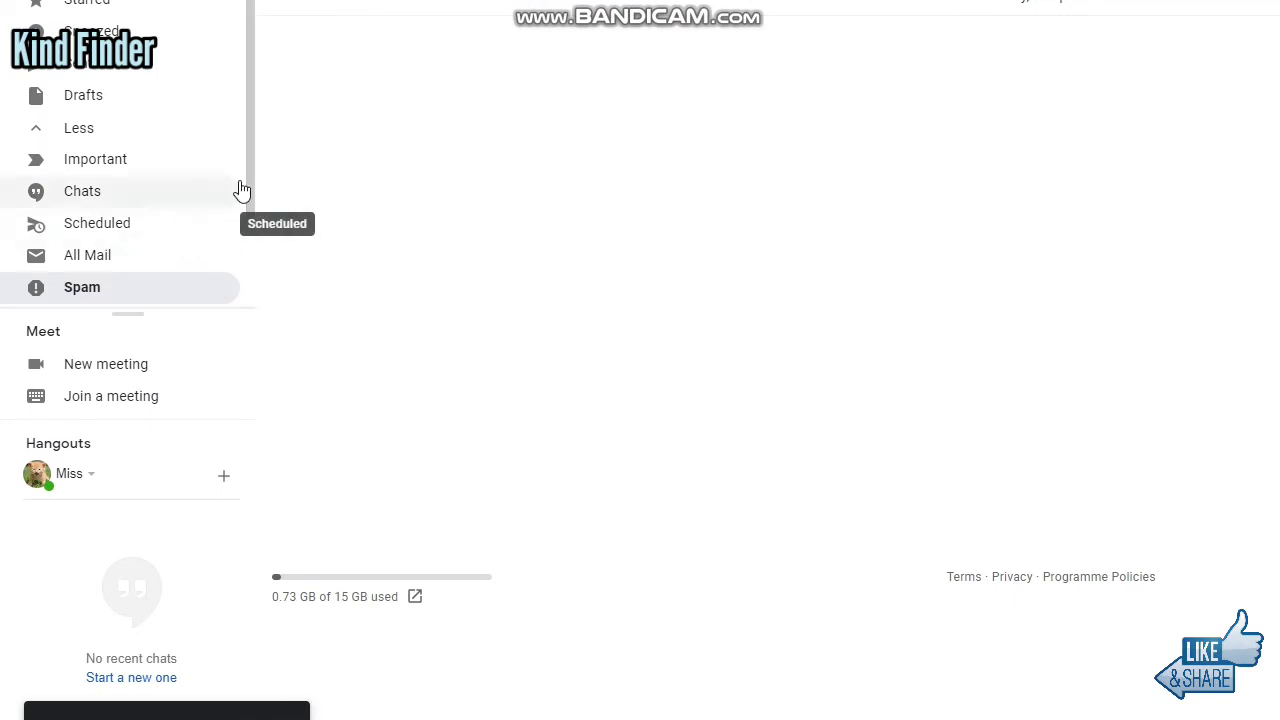
Step: Collapse the sidebar, open Bin, and select all 562 of its conversations
scroll(160, 165, "up", 3)
left_click(38, 108)
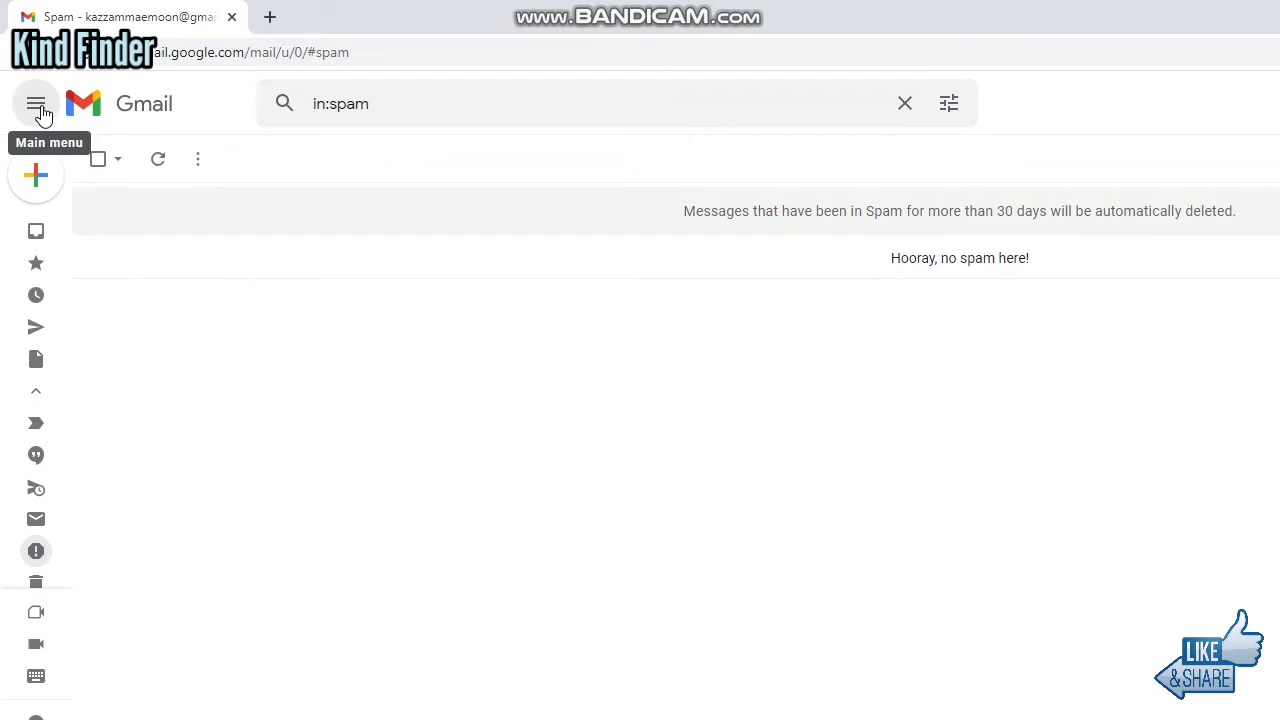
scroll(44, 520, "down", 2)
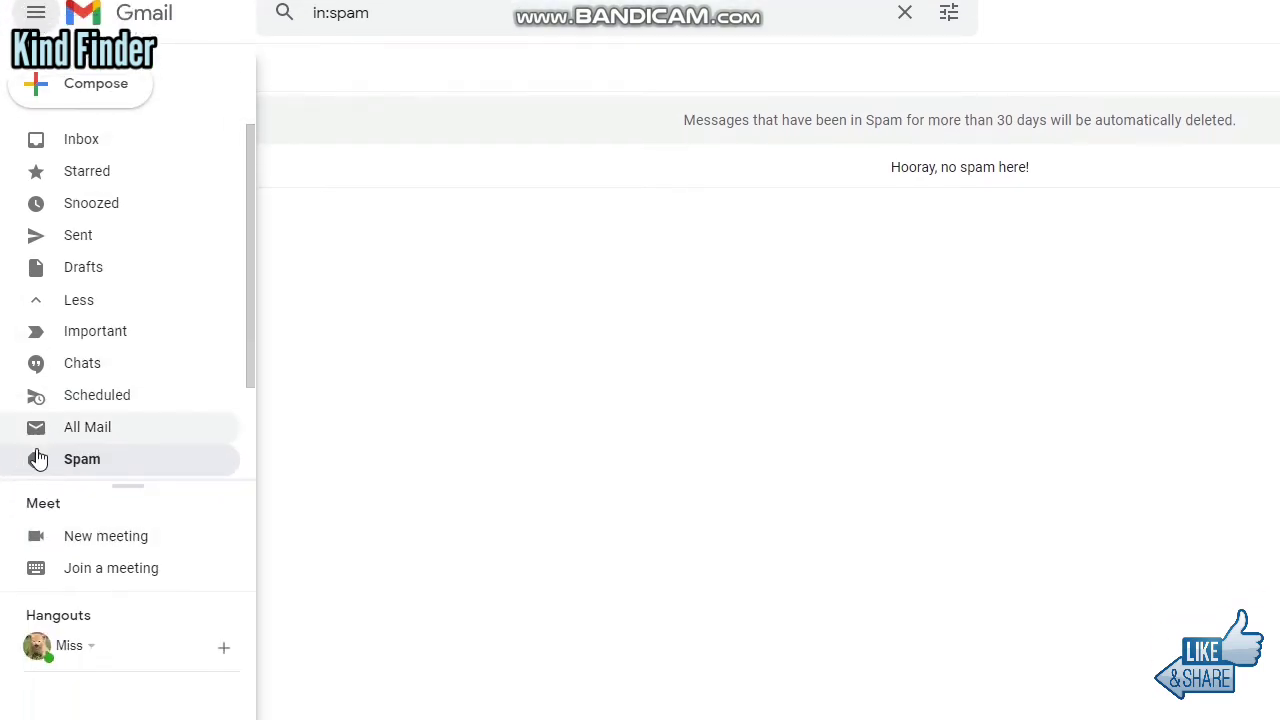
scroll(63, 364, "down", 2)
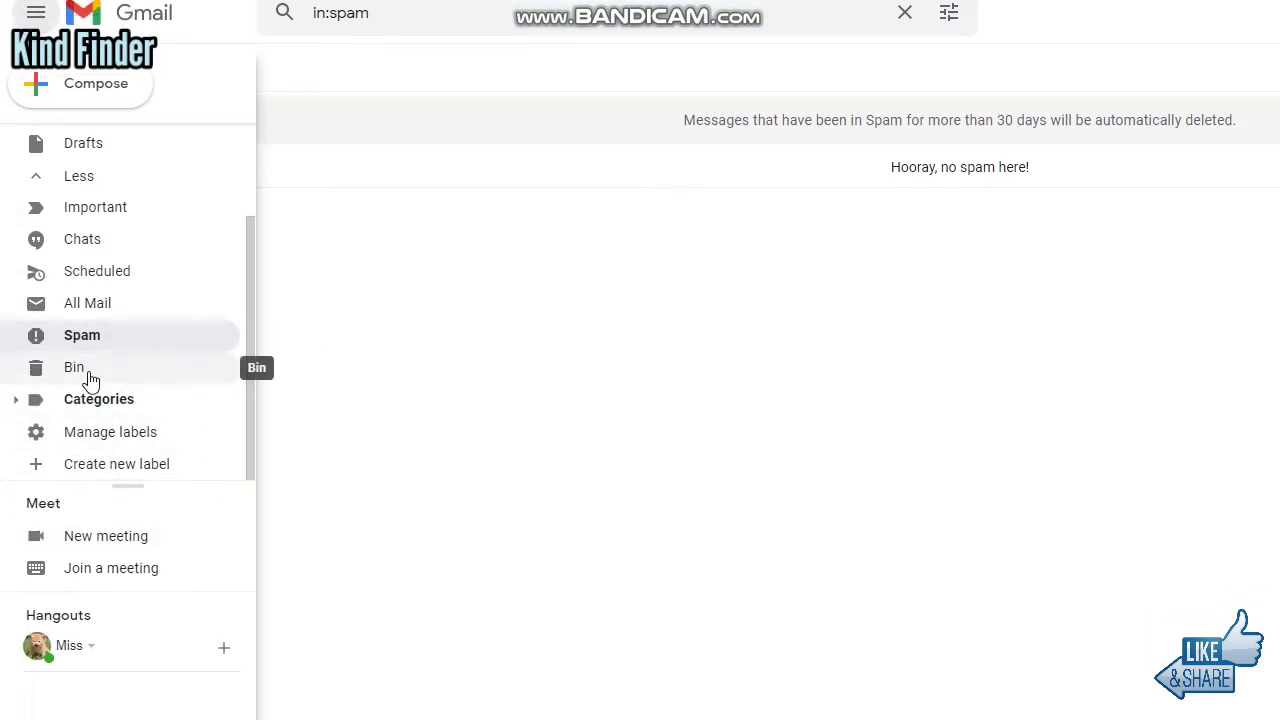
left_click(100, 379)
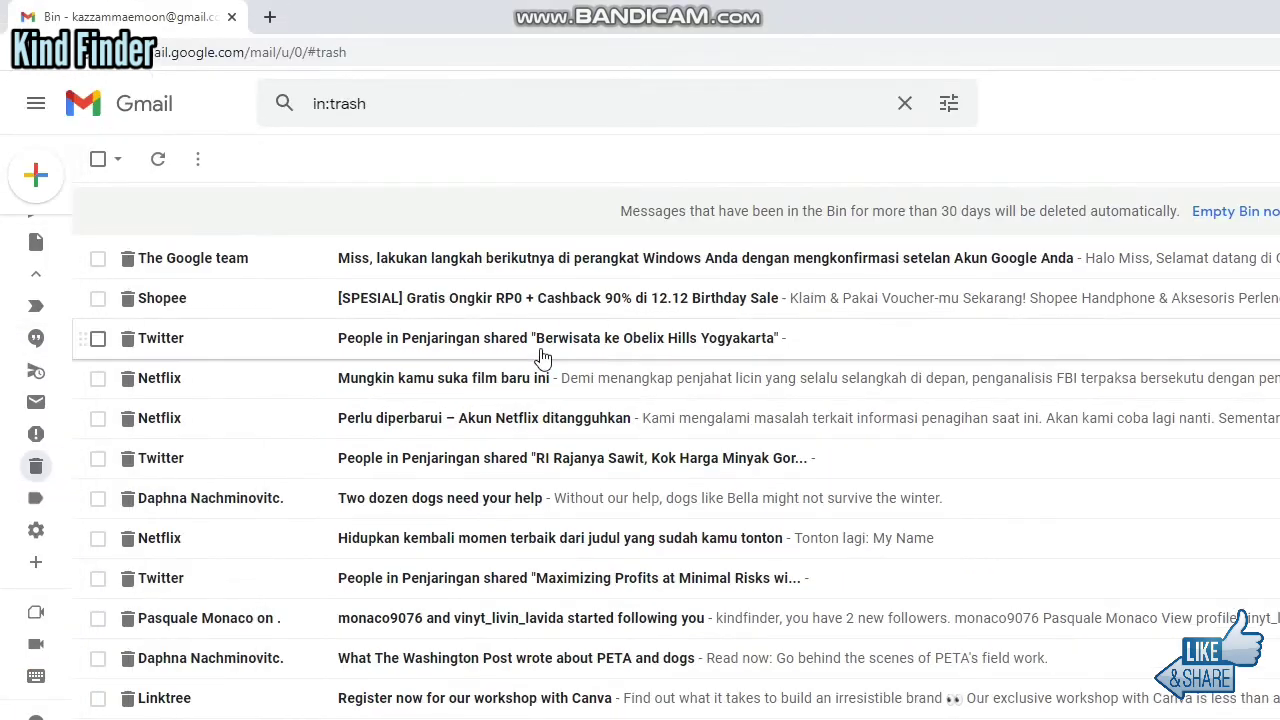
left_click(97, 160)
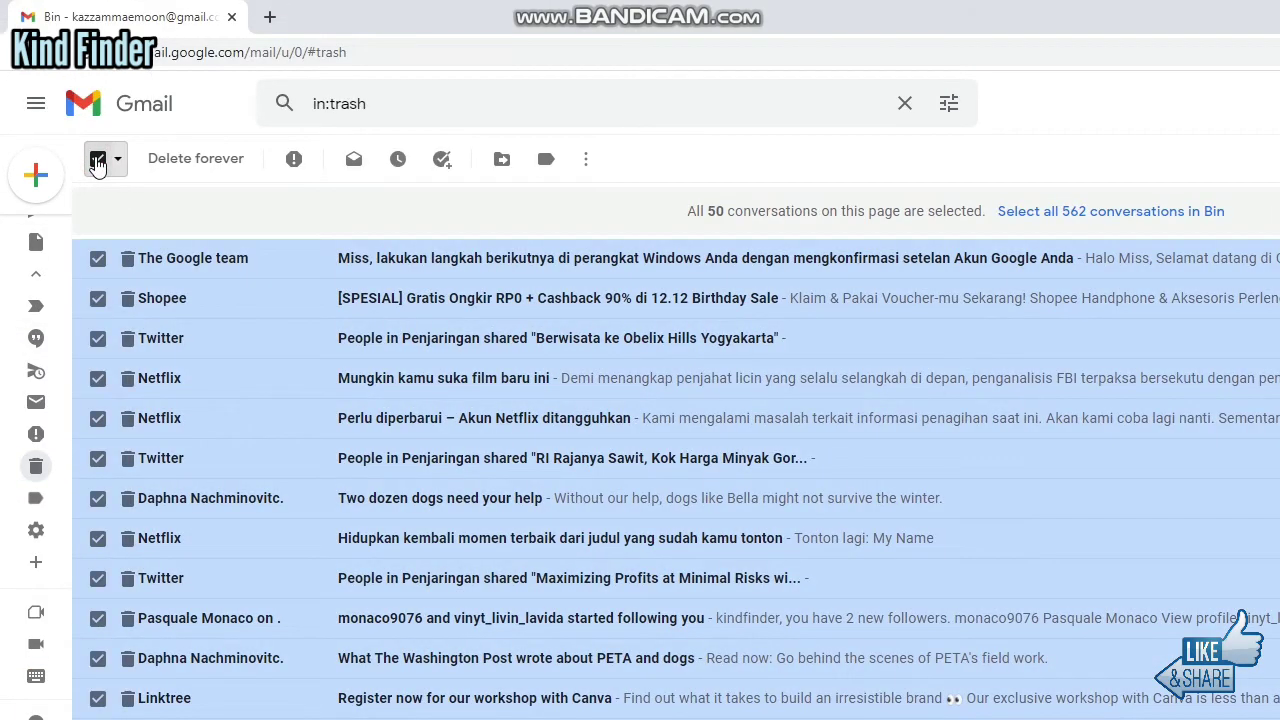
left_click(937, 213)
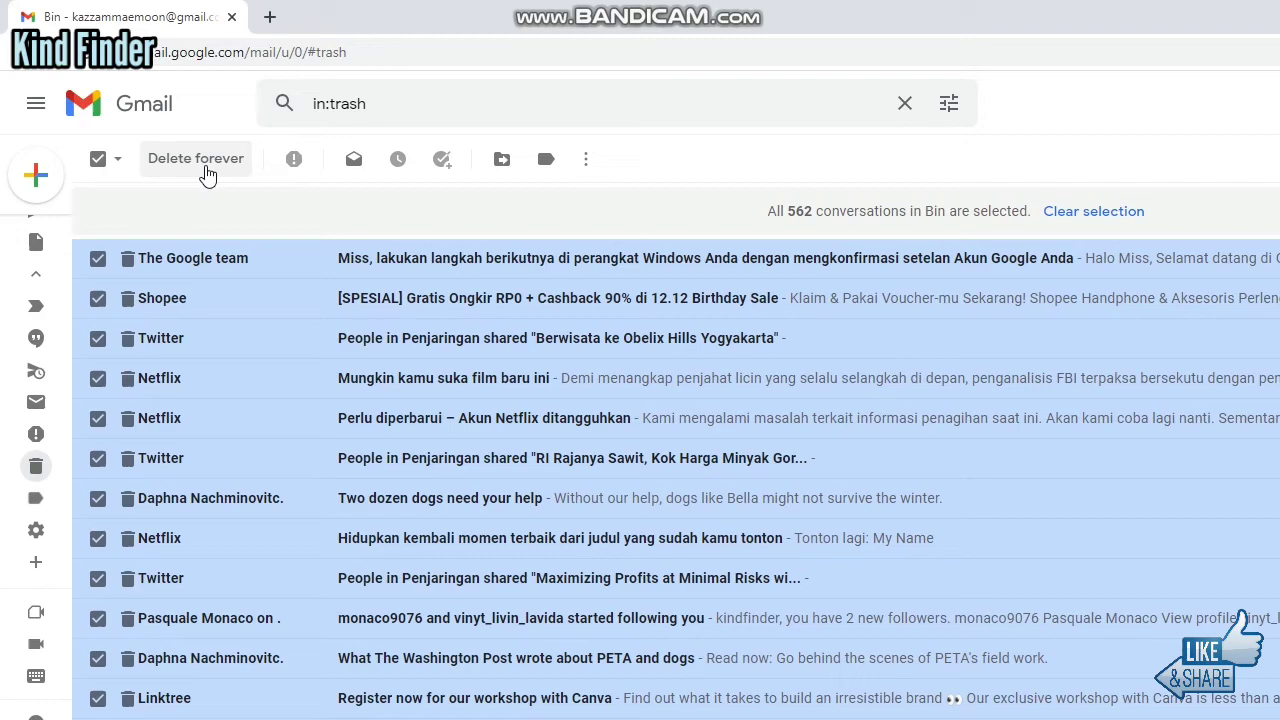
Step: Delete all 562 Bin conversations forever, then sign out of the Google account
left_click(205, 172)
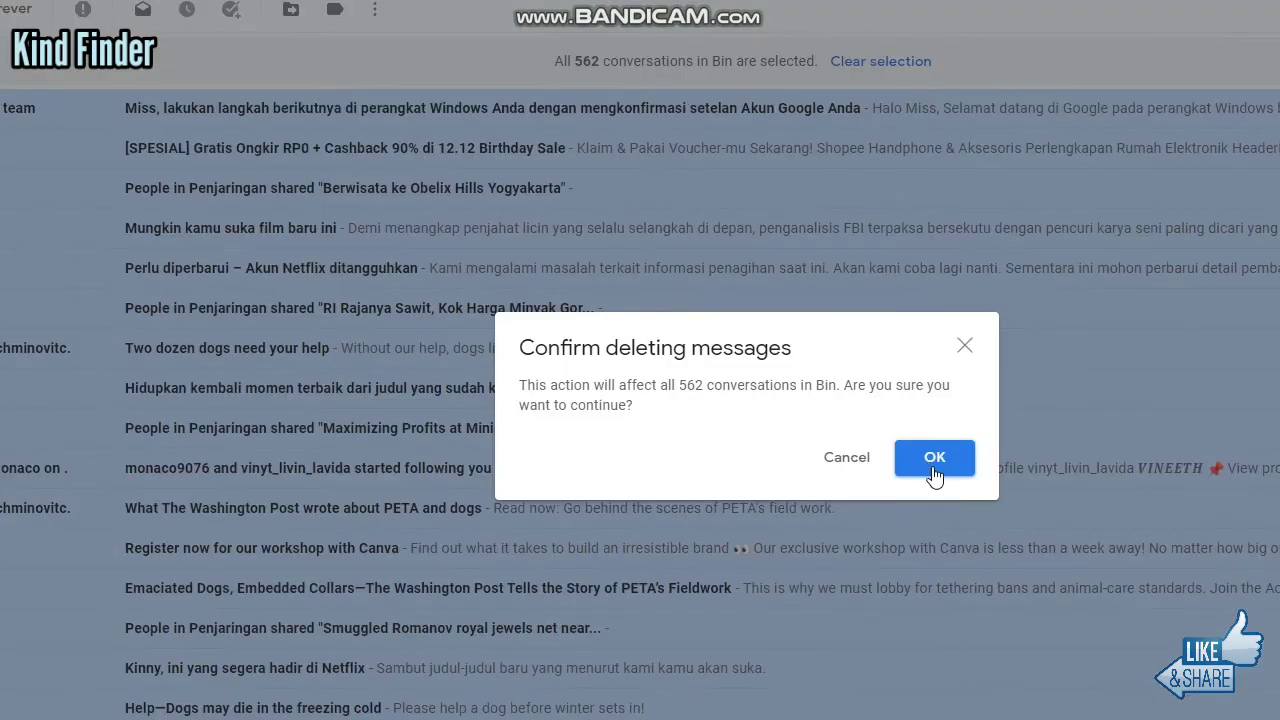
left_click(932, 458)
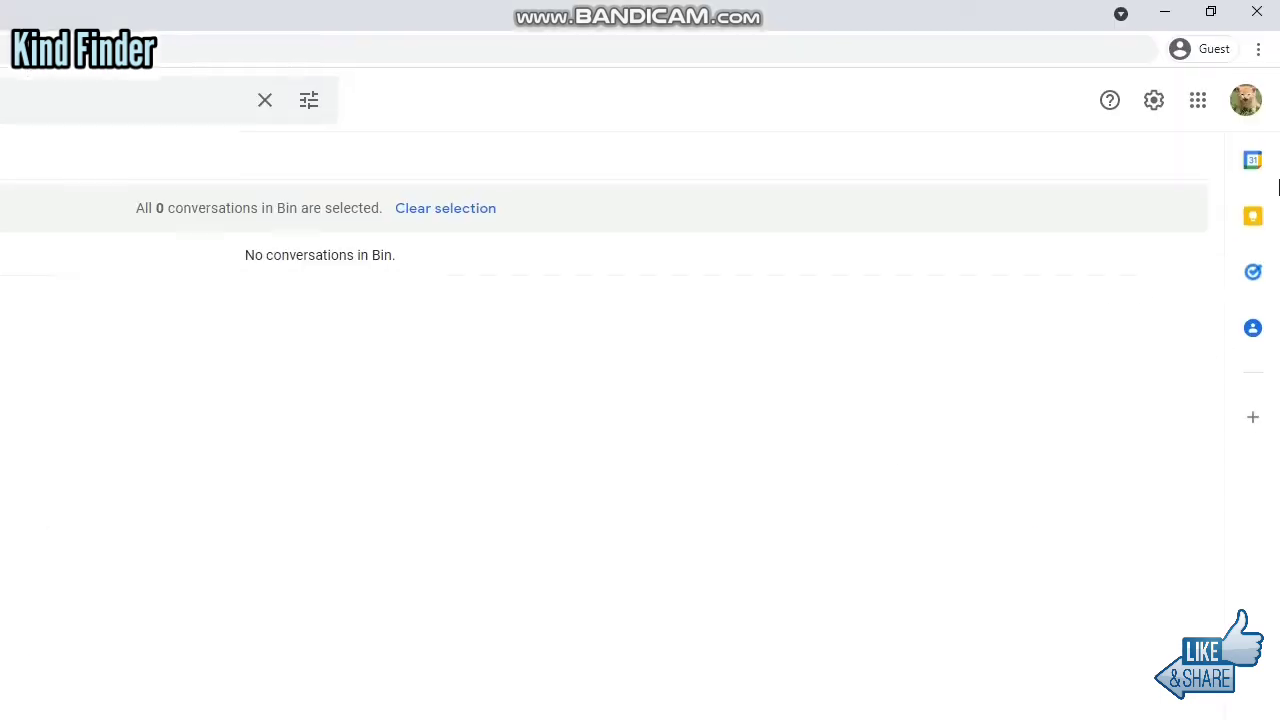
left_click(1243, 104)
left_click(1090, 452)
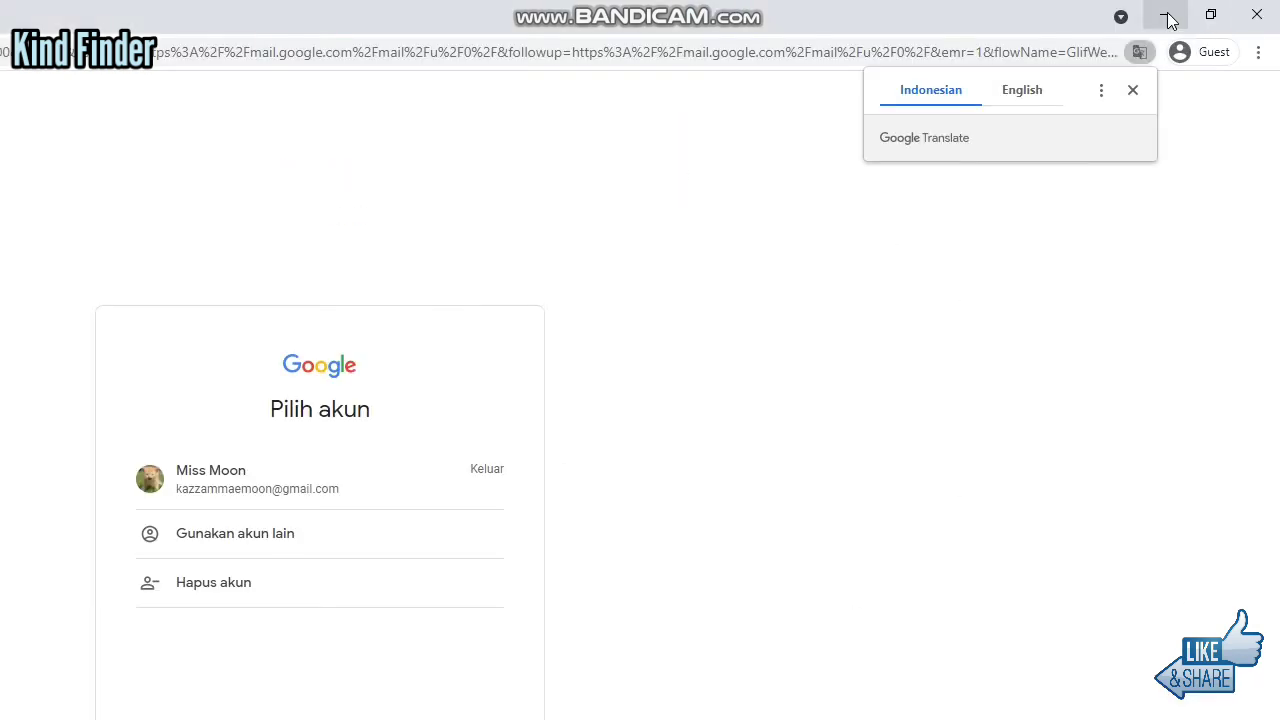
Step: Minimise Chrome and refresh the Windows desktop
left_click(1167, 16)
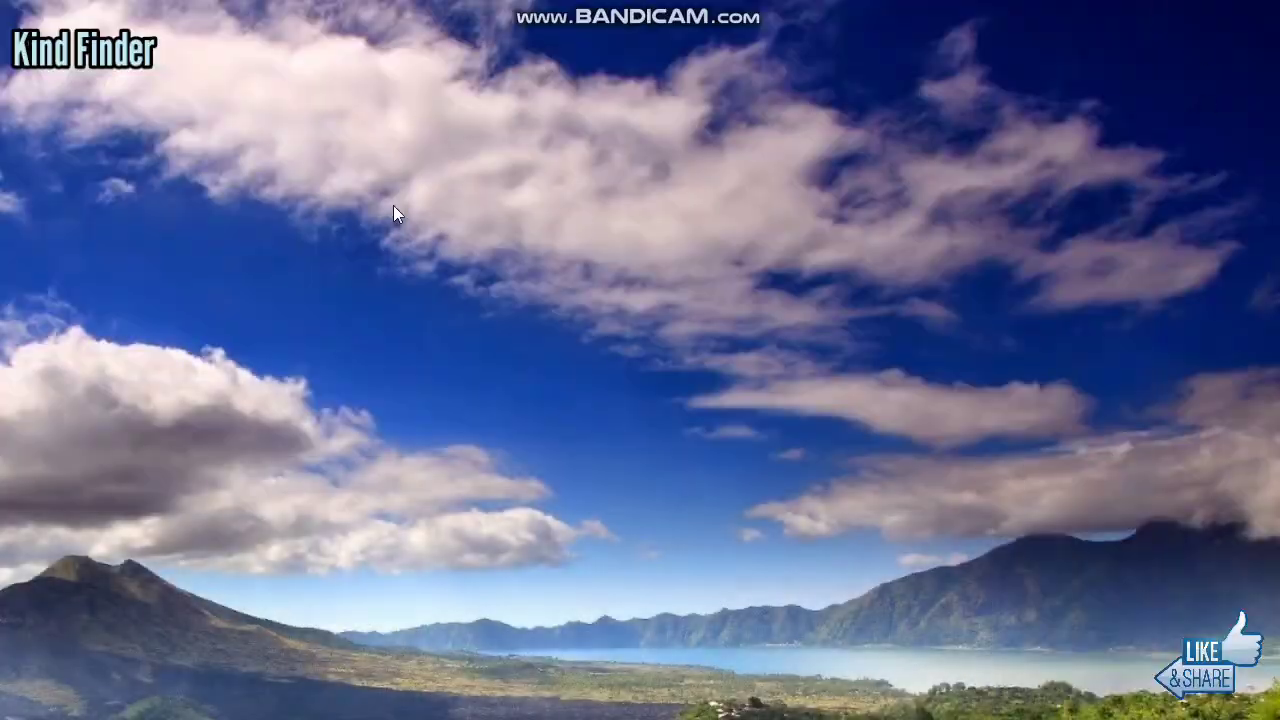
right_click(398, 204)
left_click(548, 261)
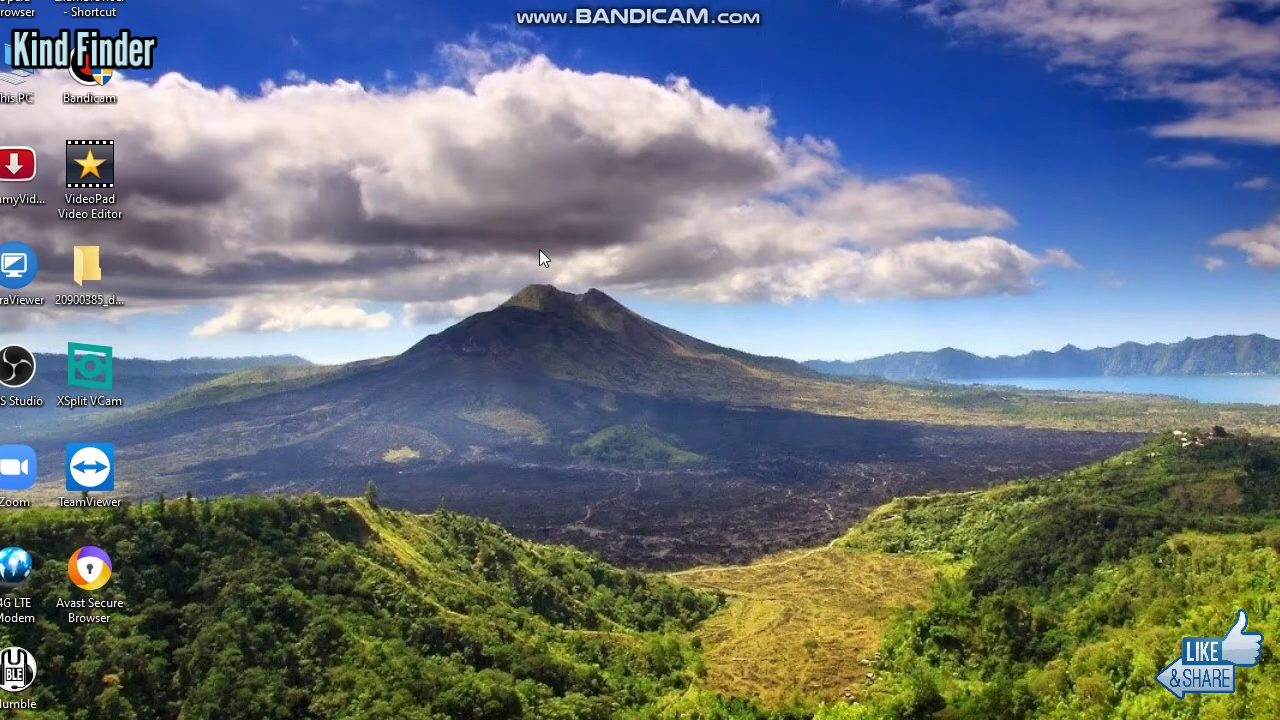